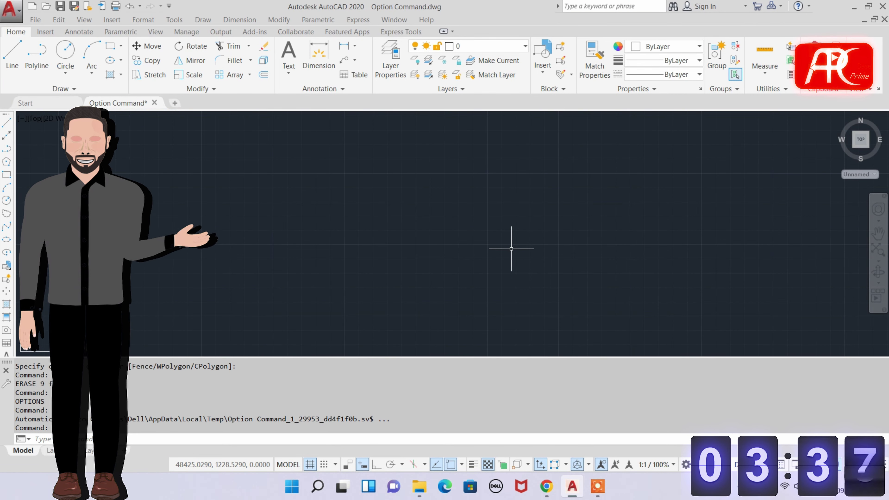
Step: Open AutoCAD Options from the drawing area's right-click menu, showing the Display settings
{"action": "right_click", "coordinate": [512, 248]}
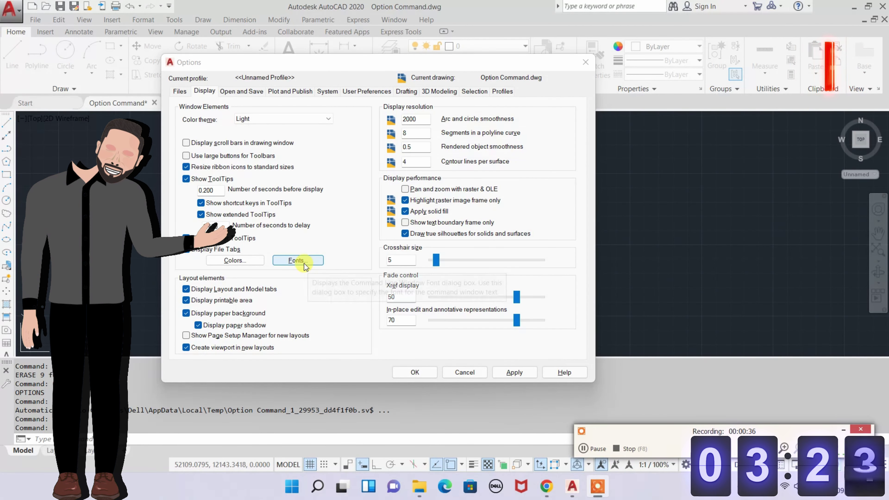
Step: Bring up the Command Line Window Font dialog and position it in view
{"action": "left_click", "coordinate": [296, 260]}
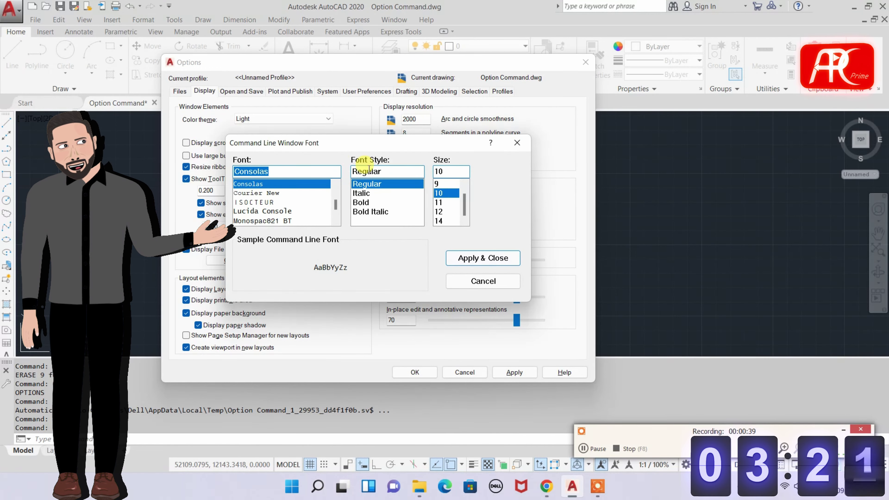
{"action": "left_click_drag", "start_coordinate": [338, 146], "coordinate": [357, 126]}
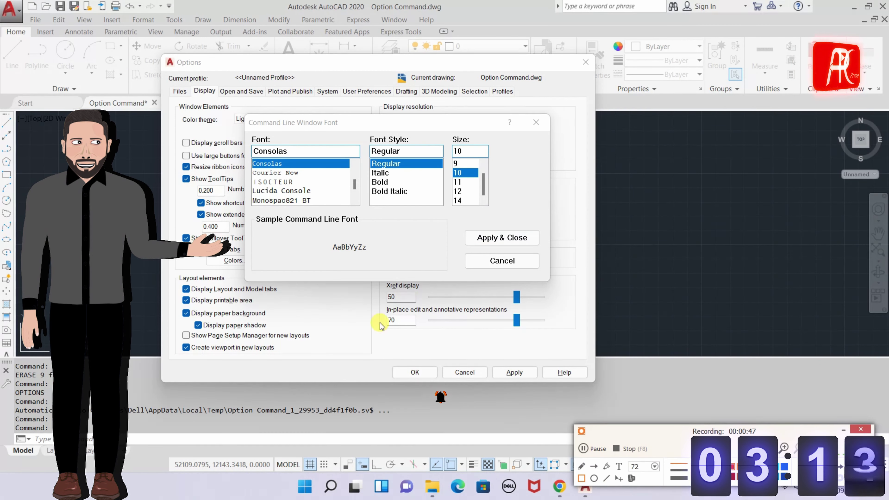
{"action": "left_click_drag", "start_coordinate": [2, 362], "coordinate": [887, 440]}
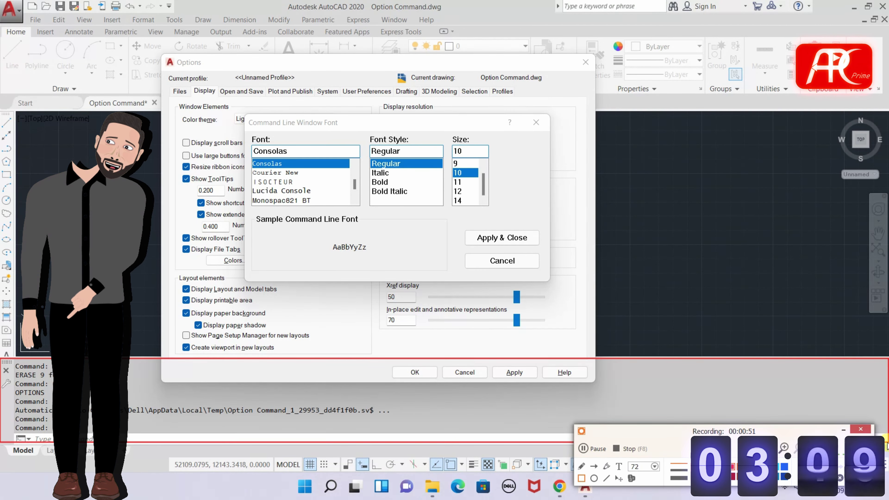
{"action": "left_click_drag", "start_coordinate": [298, 126], "coordinate": [294, 109]}
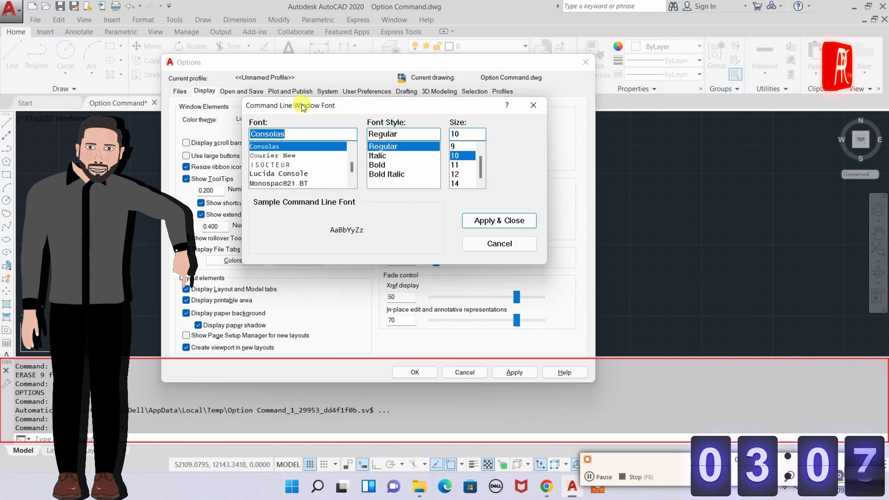
Step: Choose Lucida Console, Bold Oblique, size 10, after previewing plain Oblique
{"action": "left_click", "coordinate": [285, 175]}
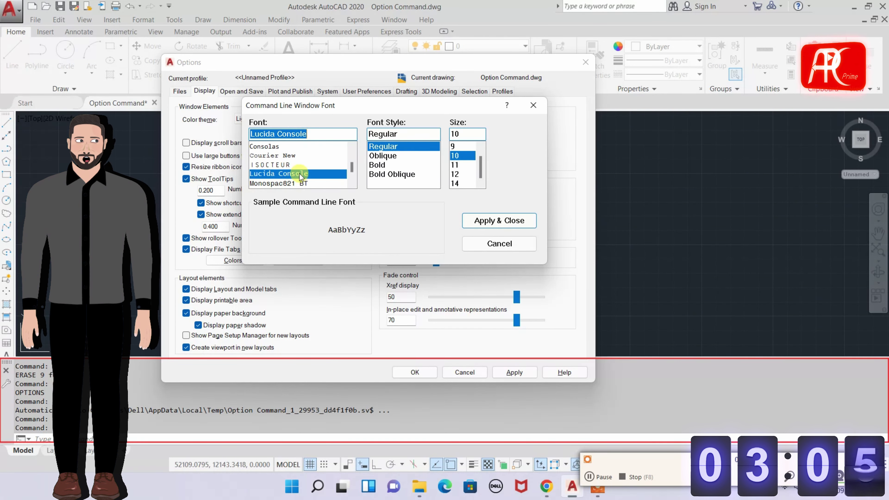
{"action": "scroll", "coordinate": [300, 177], "scroll_direction": "down", "scroll_amount": 1}
{"action": "scroll", "coordinate": [280, 171], "scroll_direction": "up", "scroll_amount": 1}
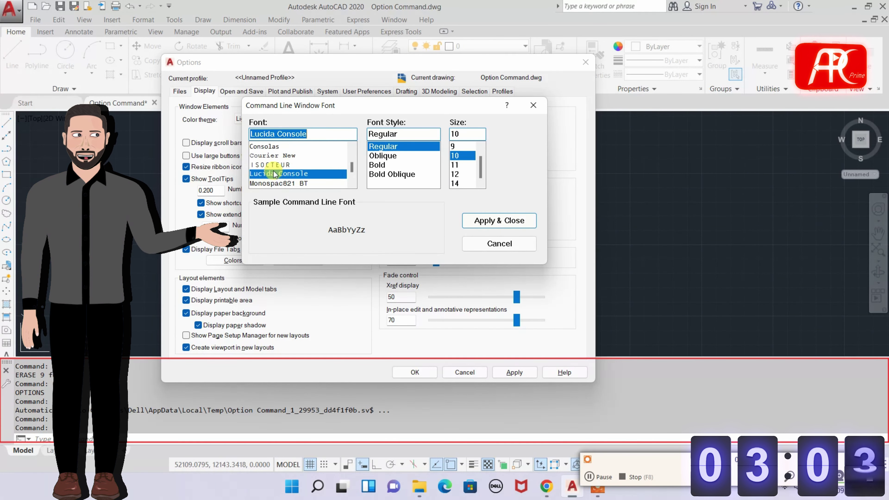
{"action": "left_click", "coordinate": [383, 156]}
{"action": "left_click", "coordinate": [392, 175]}
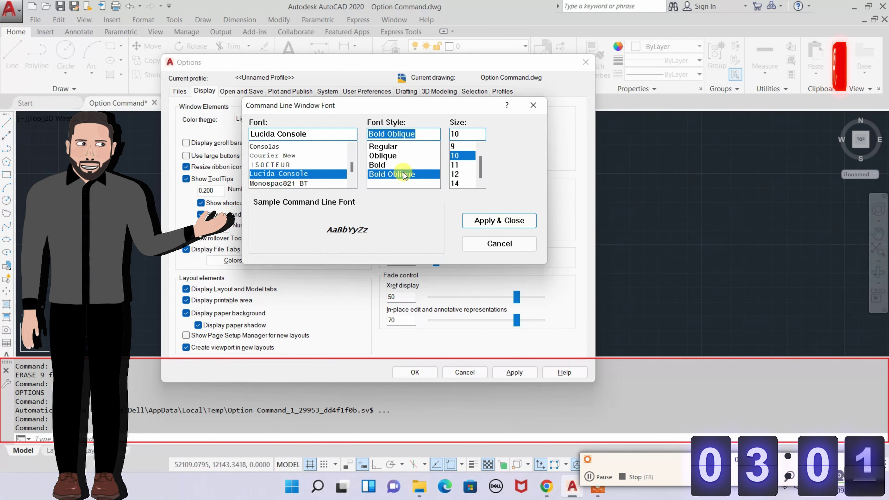
{"action": "left_click", "coordinate": [383, 155]}
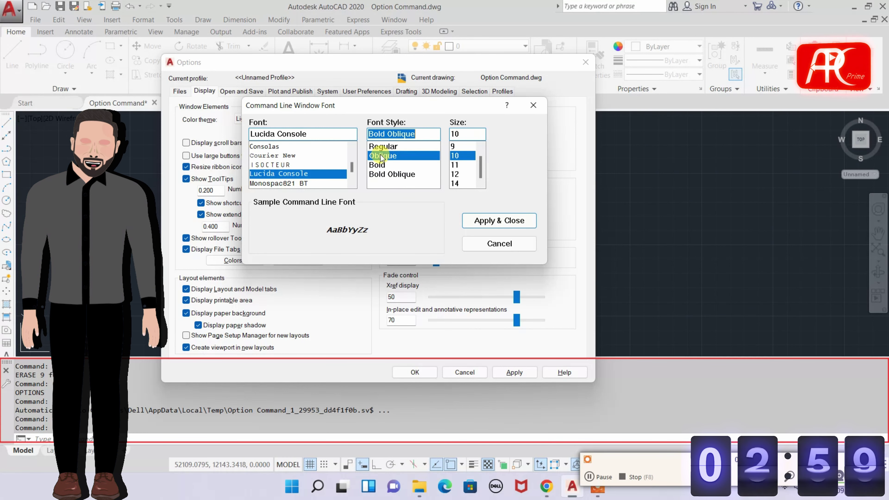
{"action": "left_click", "coordinate": [386, 175]}
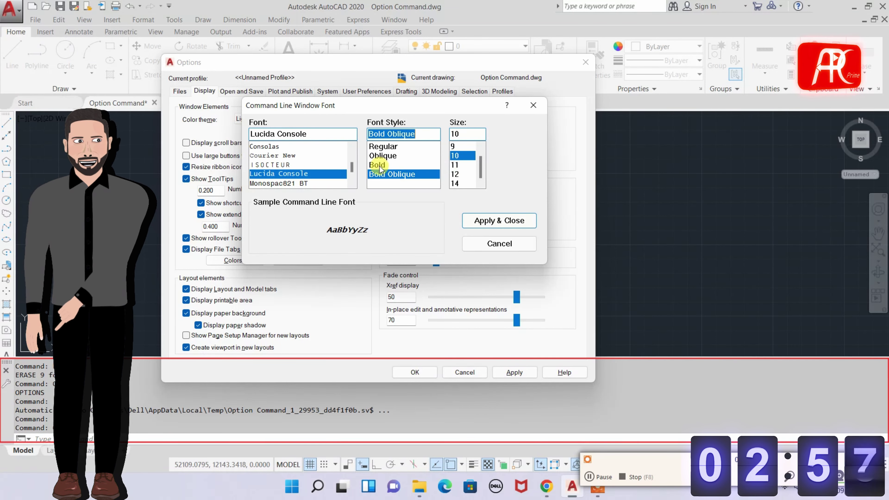
{"action": "left_click", "coordinate": [378, 165]}
{"action": "left_click", "coordinate": [384, 175]}
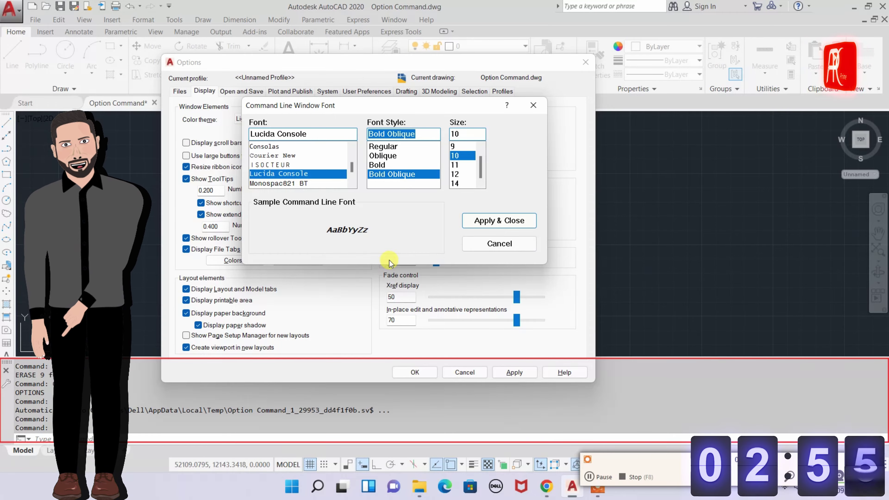
Step: Apply Lucida Console, then Monospac821 BT Bold, then NSimSun Oblique as the command line font
{"action": "left_click", "coordinate": [482, 221]}
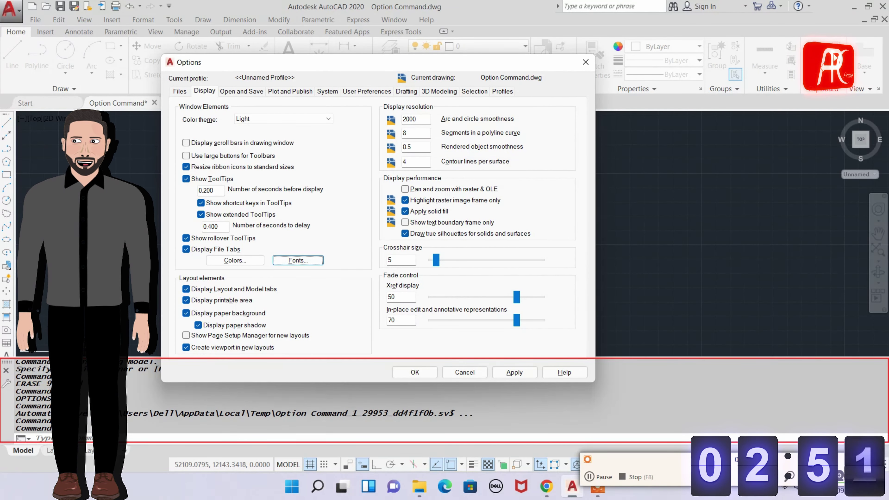
{"action": "left_click", "coordinate": [298, 260]}
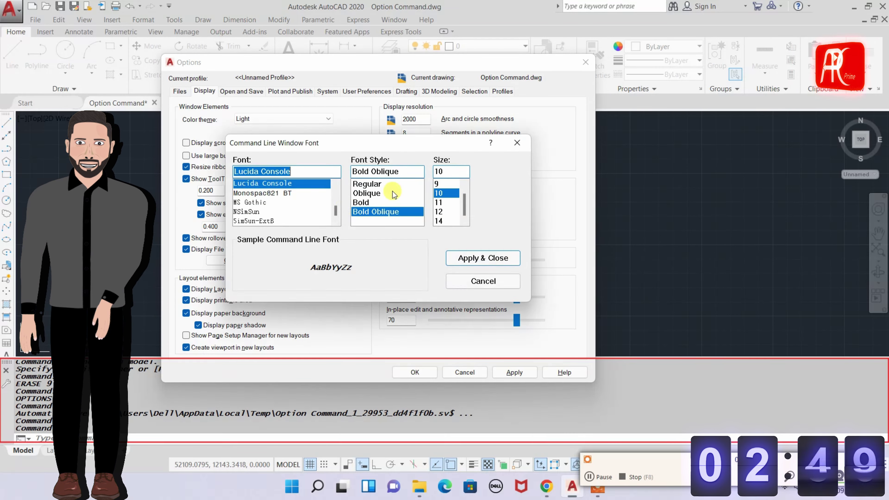
{"action": "left_click", "coordinate": [262, 193]}
{"action": "left_click", "coordinate": [360, 202]}
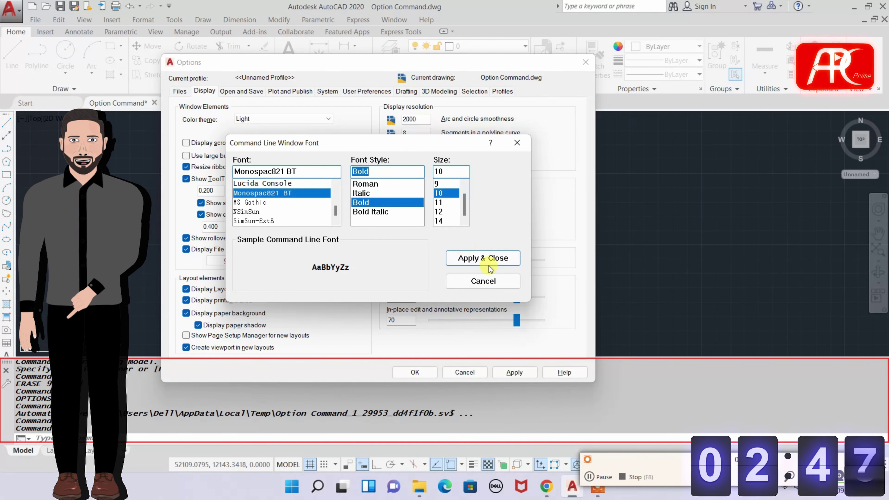
{"action": "left_click", "coordinate": [481, 260]}
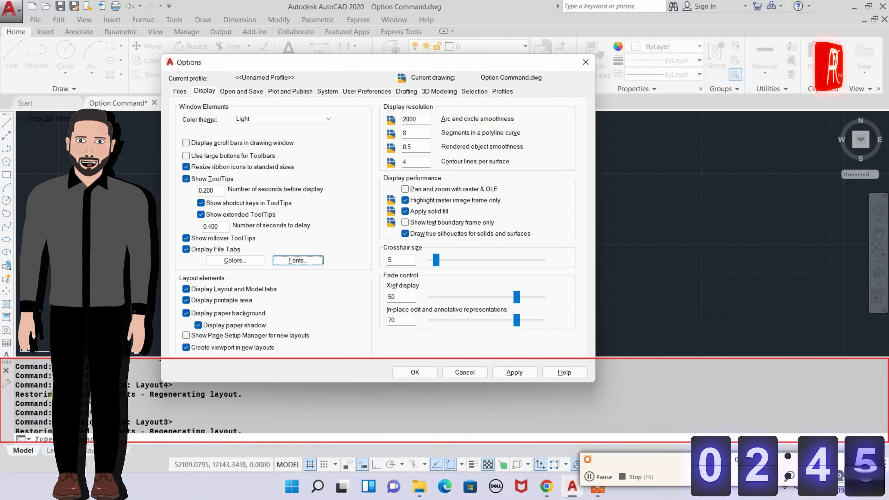
{"action": "left_click", "coordinate": [296, 261]}
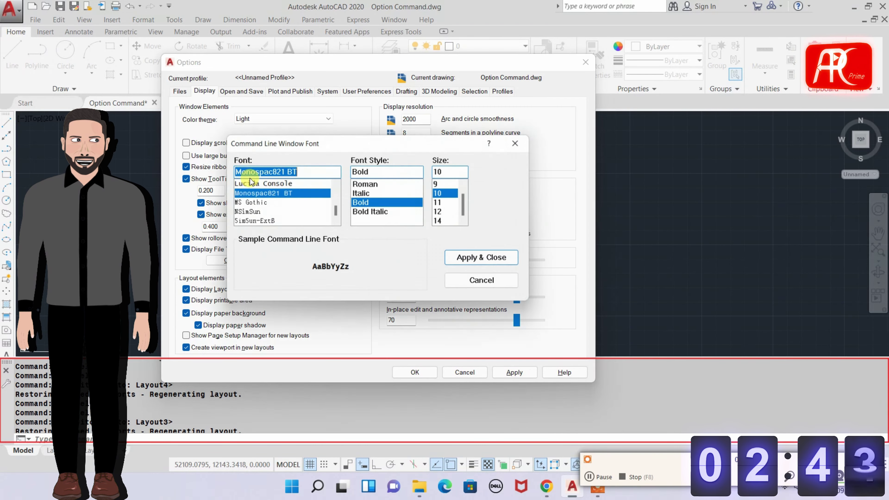
{"action": "left_click", "coordinate": [479, 258]}
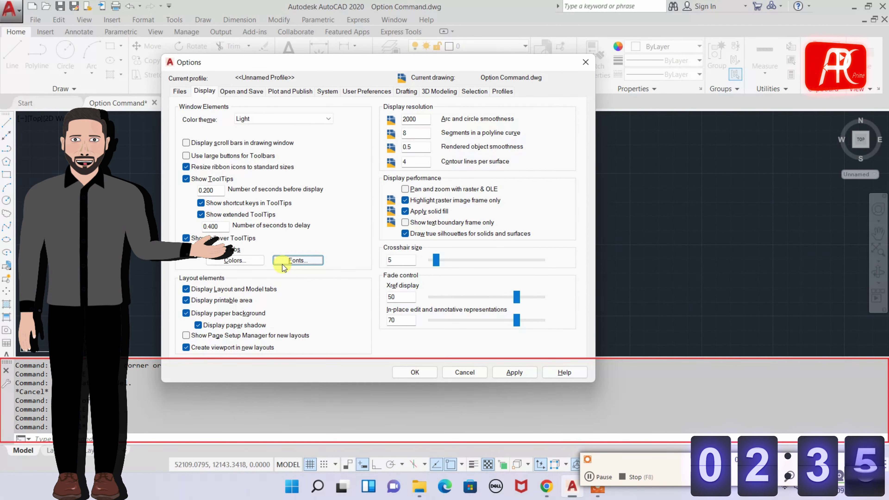
Step: Show Drawing Window Colors beside Options, with 2D model space uniform background at 33,40,48
{"action": "left_click_drag", "start_coordinate": [203, 253], "coordinate": [267, 270]}
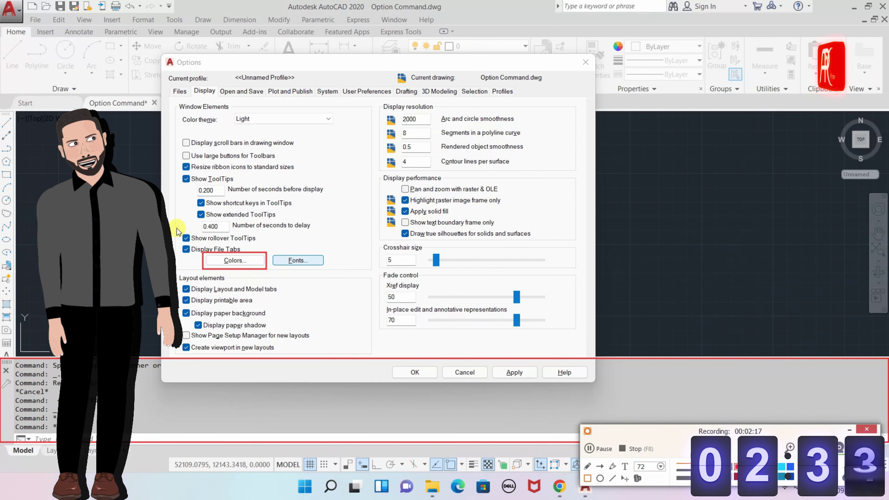
{"action": "left_click", "coordinate": [229, 262]}
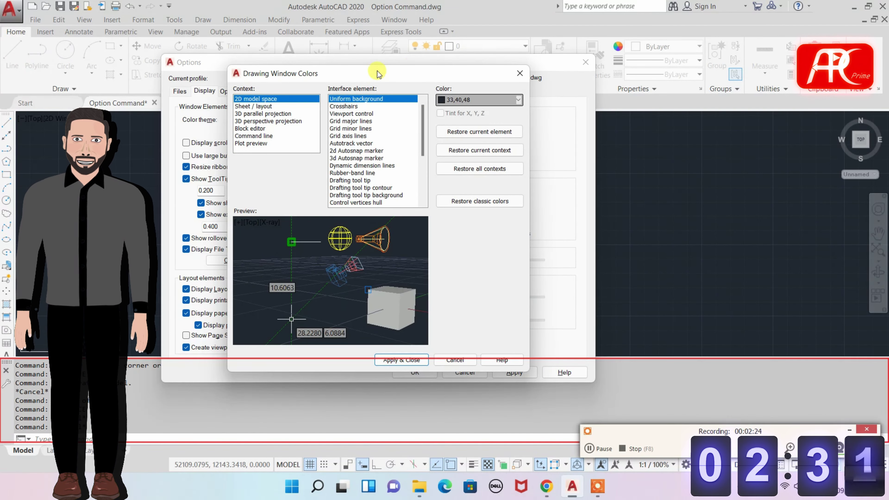
{"action": "left_click_drag", "start_coordinate": [374, 79], "coordinate": [561, 71]}
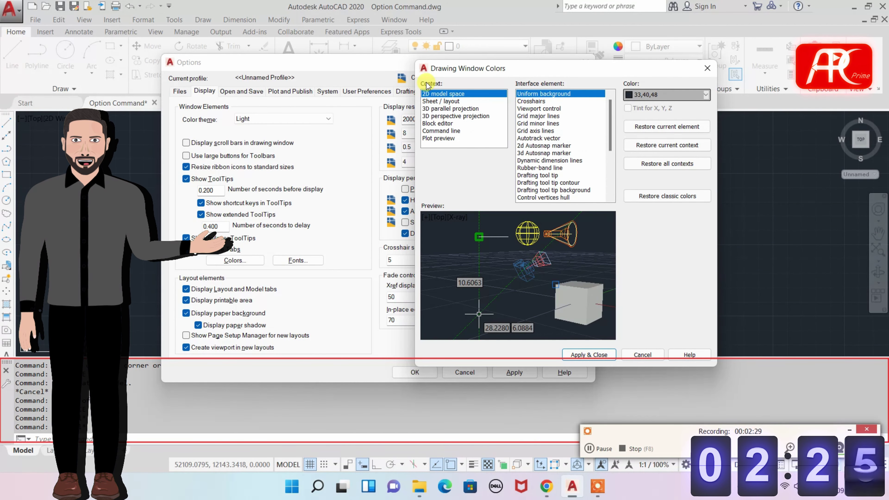
{"action": "left_click_drag", "start_coordinate": [417, 80], "coordinate": [510, 156]}
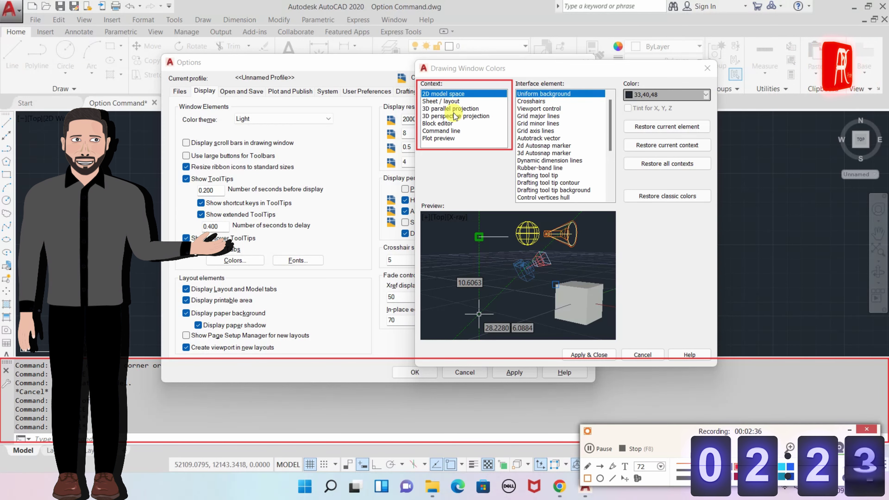
{"action": "left_click_drag", "start_coordinate": [511, 79], "coordinate": [616, 203]}
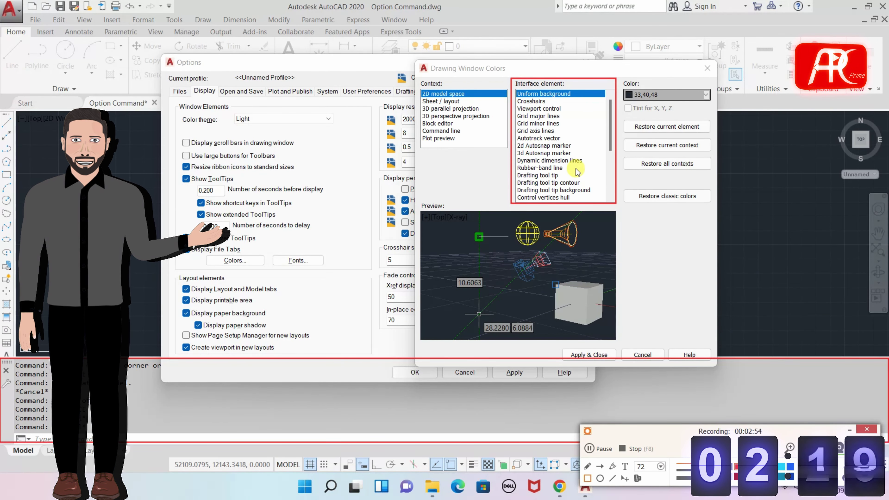
{"action": "left_click_drag", "start_coordinate": [618, 80], "coordinate": [707, 105]}
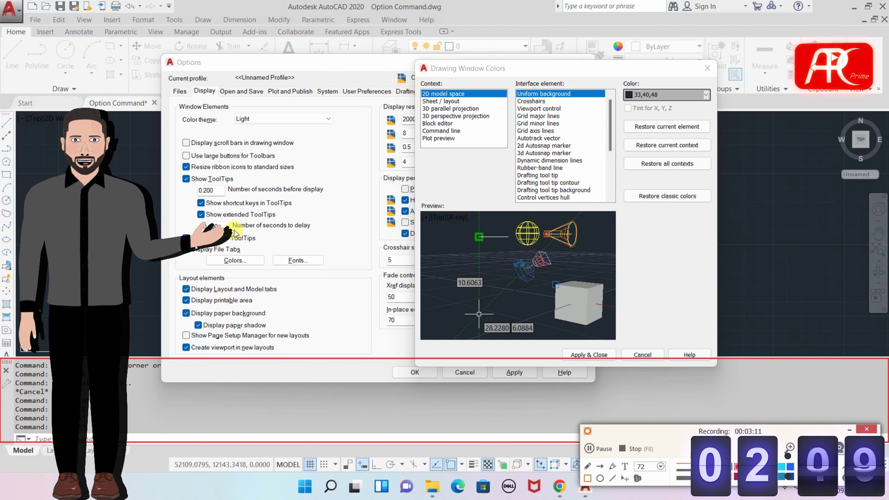
Step: Apply a Yellow, then a Green, uniform background to 2D model space
{"action": "left_click", "coordinate": [661, 100]}
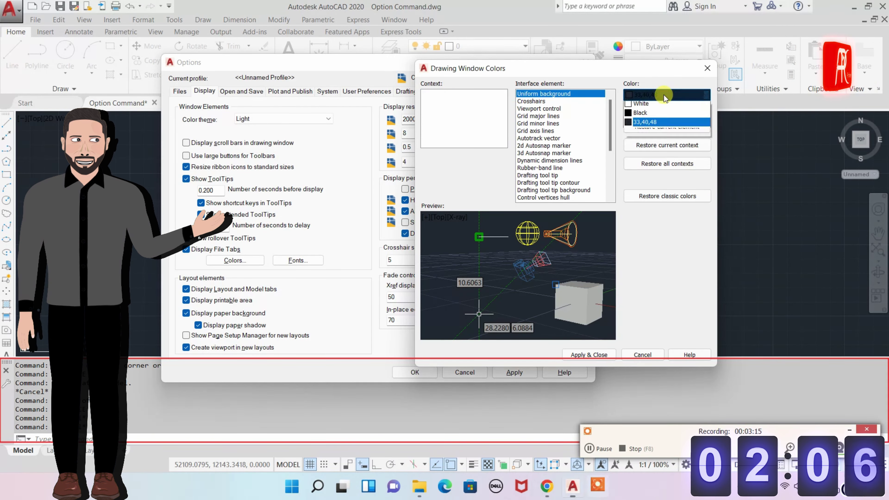
{"action": "left_click", "coordinate": [648, 118]}
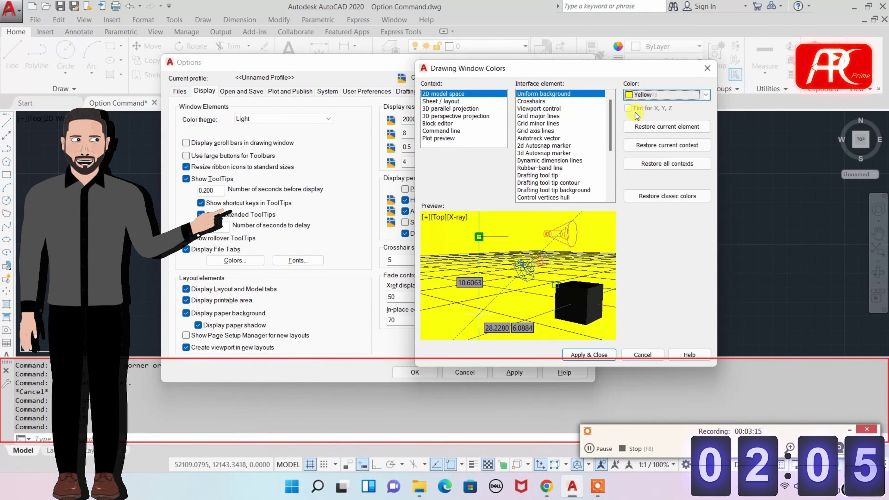
{"action": "left_click", "coordinate": [589, 355]}
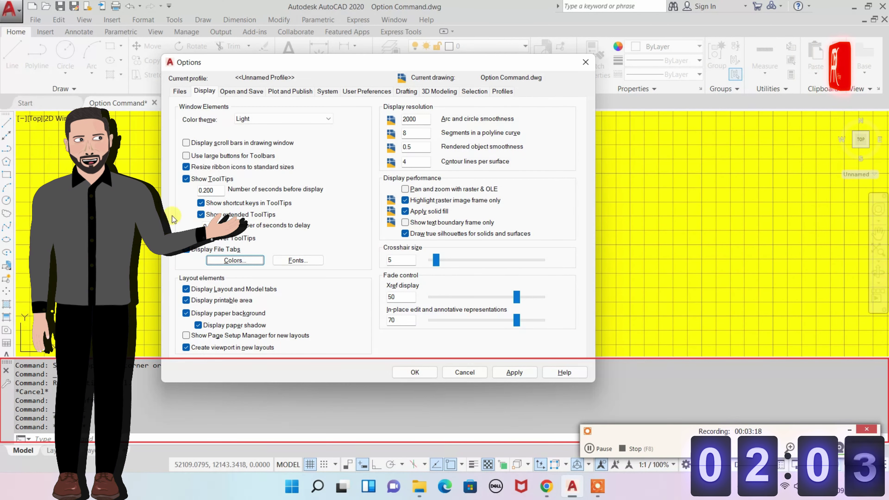
{"action": "left_click", "coordinate": [234, 260]}
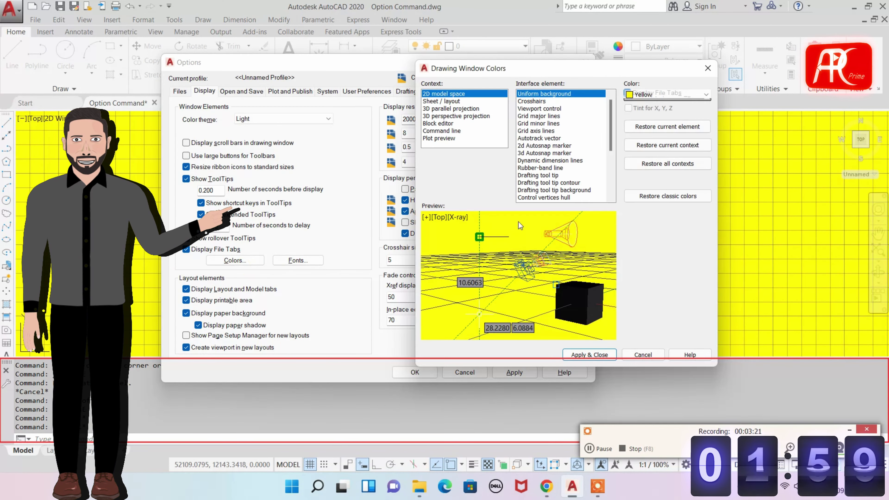
{"action": "left_click", "coordinate": [637, 94]}
{"action": "left_click", "coordinate": [639, 125]}
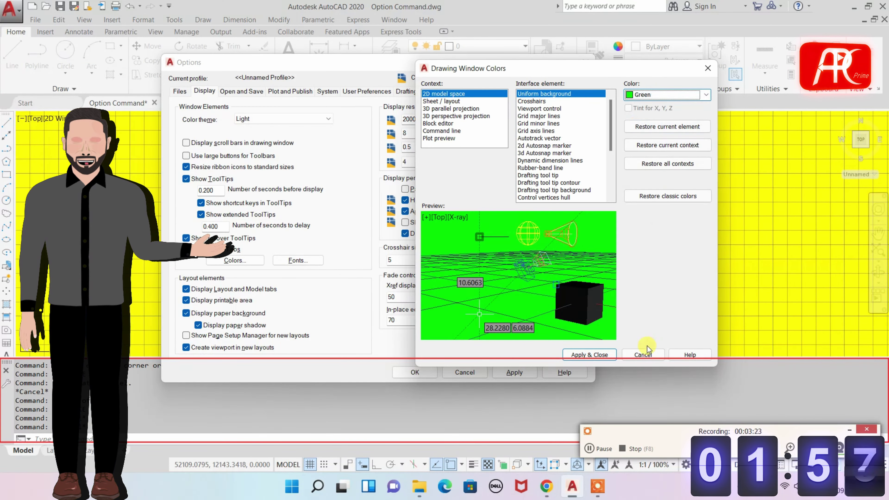
{"action": "left_click", "coordinate": [590, 355]}
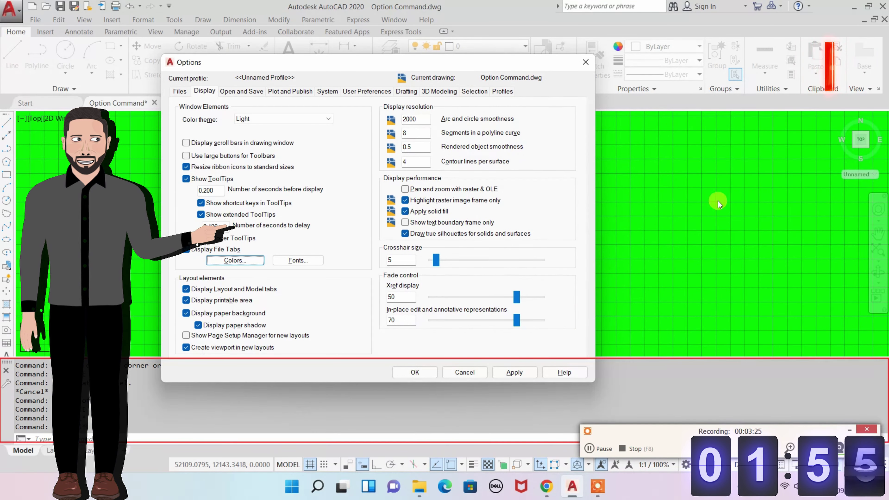
Step: Change the model space background to White and apply it
{"action": "left_click", "coordinate": [250, 261]}
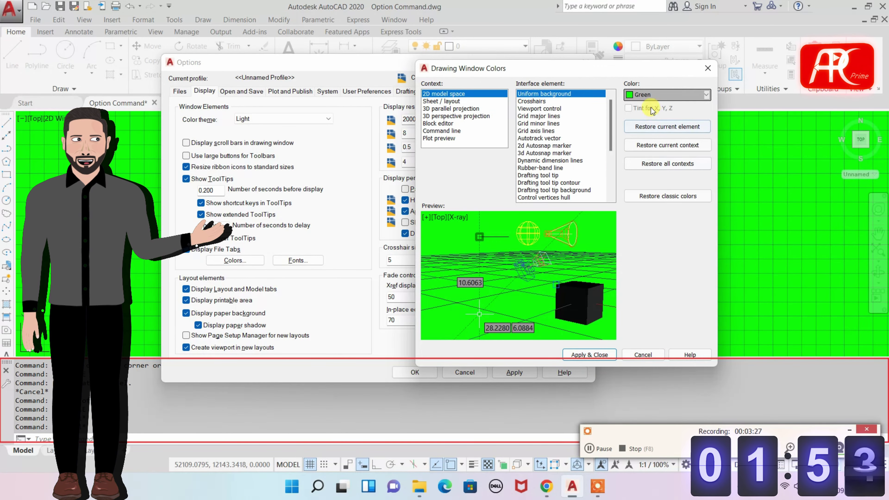
{"action": "left_click", "coordinate": [648, 95]}
{"action": "left_click", "coordinate": [641, 161]}
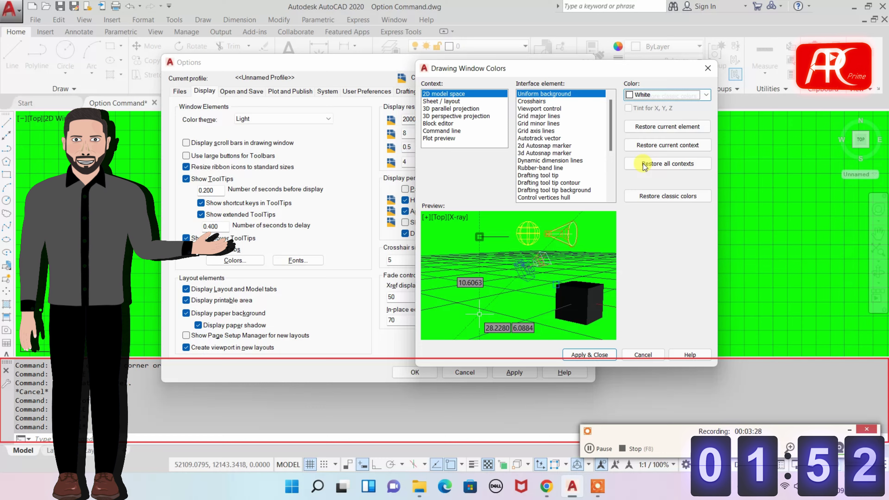
{"action": "left_click", "coordinate": [591, 355]}
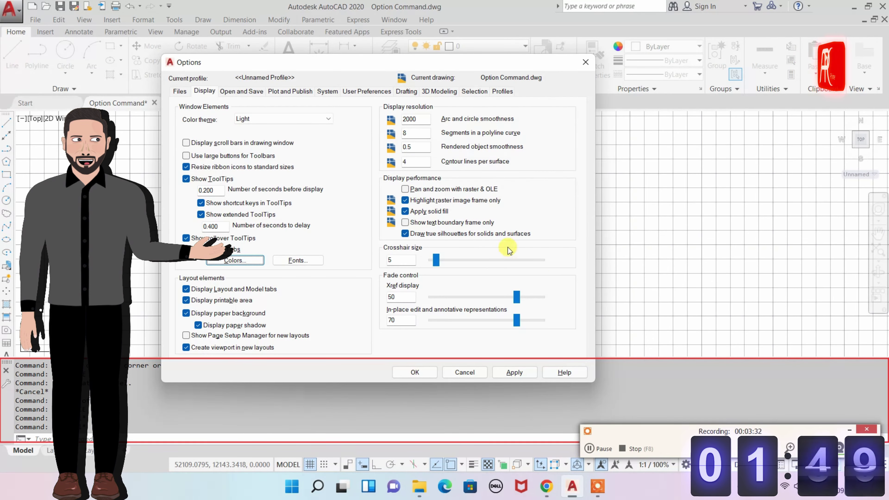
{"action": "left_click", "coordinate": [236, 260]}
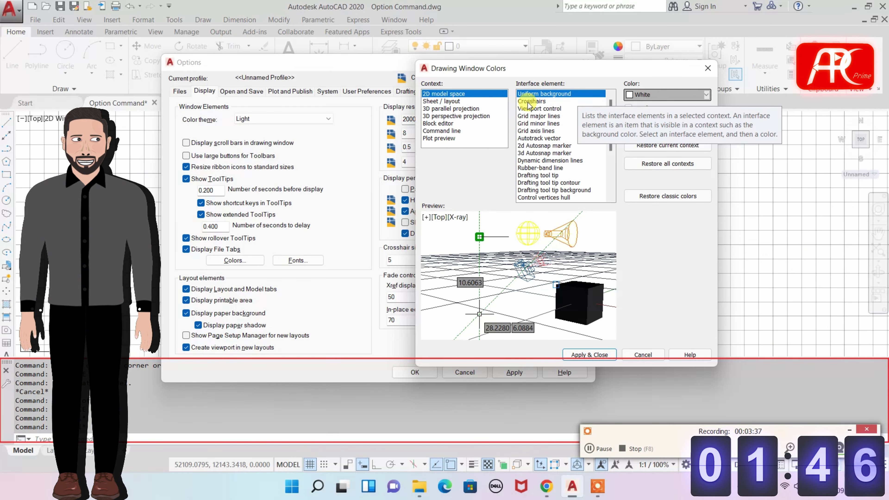
Step: Make the 2D model space crosshairs Blue, apply, and confirm Options with OK
{"action": "left_click", "coordinate": [529, 102]}
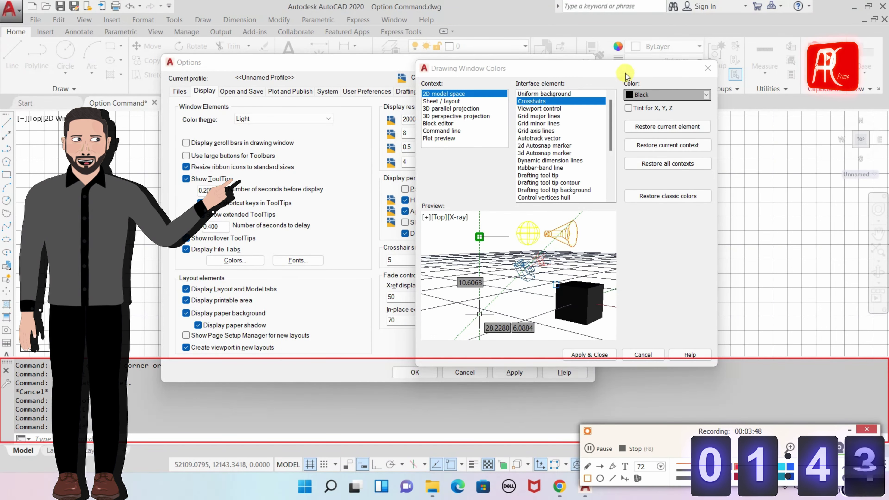
{"action": "left_click", "coordinate": [647, 102]}
{"action": "left_click", "coordinate": [642, 146]}
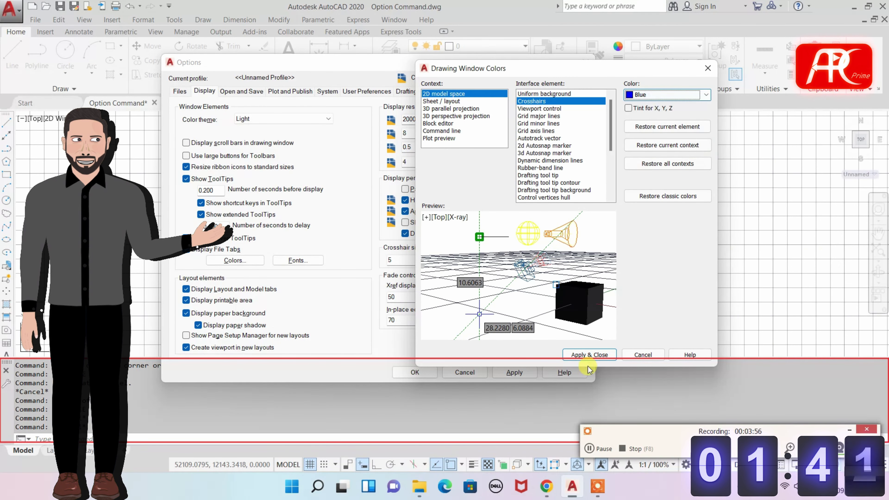
{"action": "left_click", "coordinate": [590, 355]}
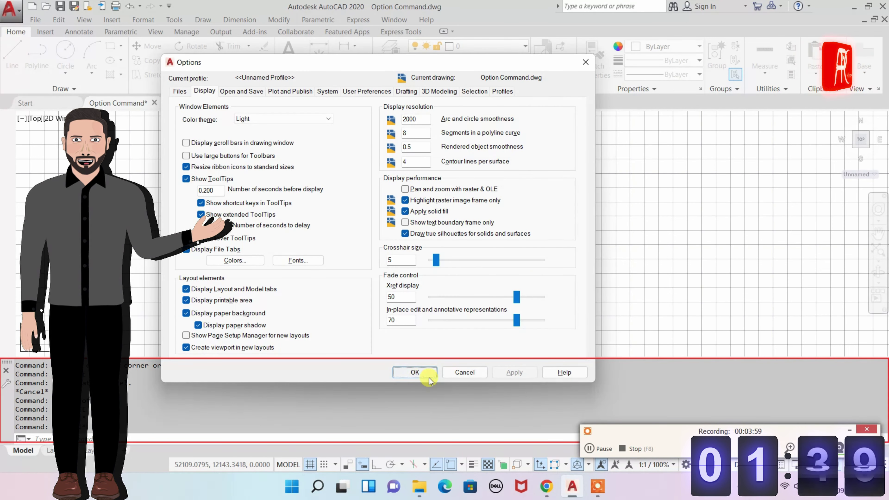
{"action": "left_click", "coordinate": [415, 372]}
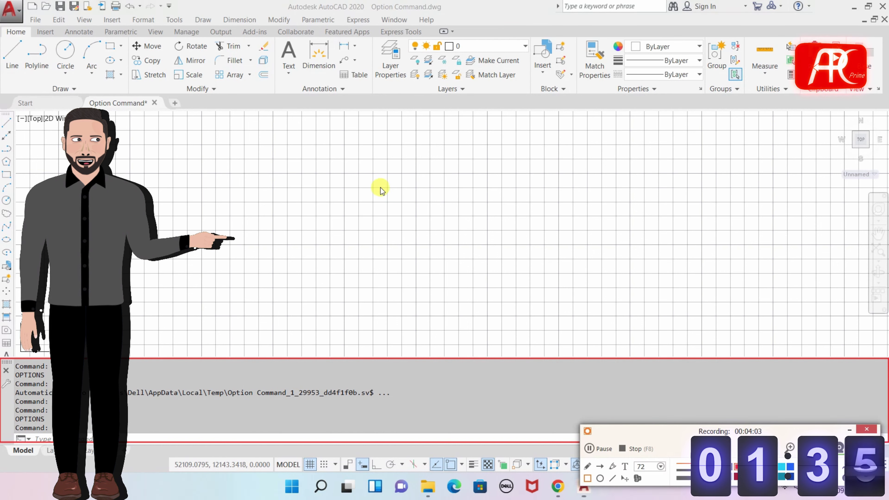
Step: Preview a Red model space background, then revert it to White
{"action": "left_click", "coordinate": [386, 172]}
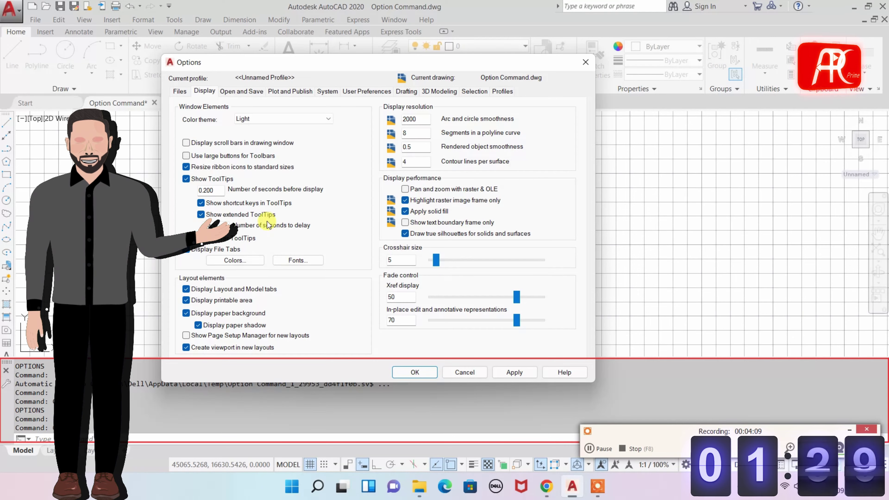
{"action": "left_click", "coordinate": [245, 260]}
{"action": "left_click", "coordinate": [646, 96]}
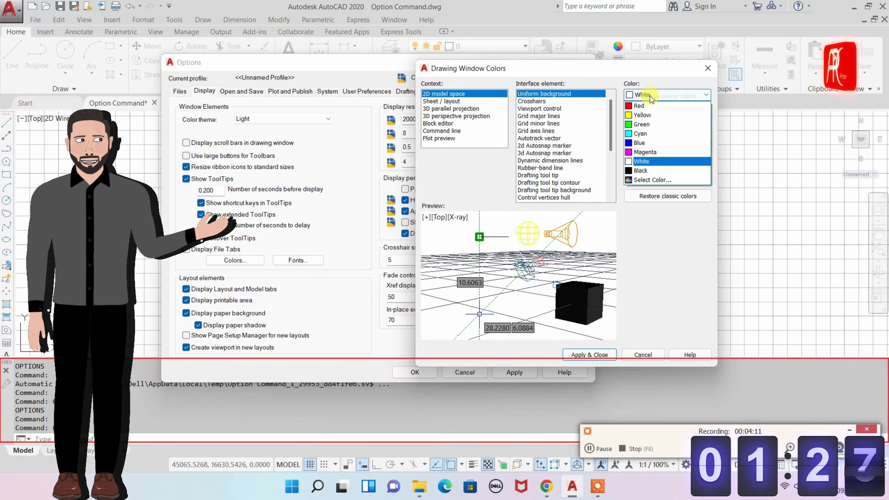
{"action": "left_click", "coordinate": [645, 102]}
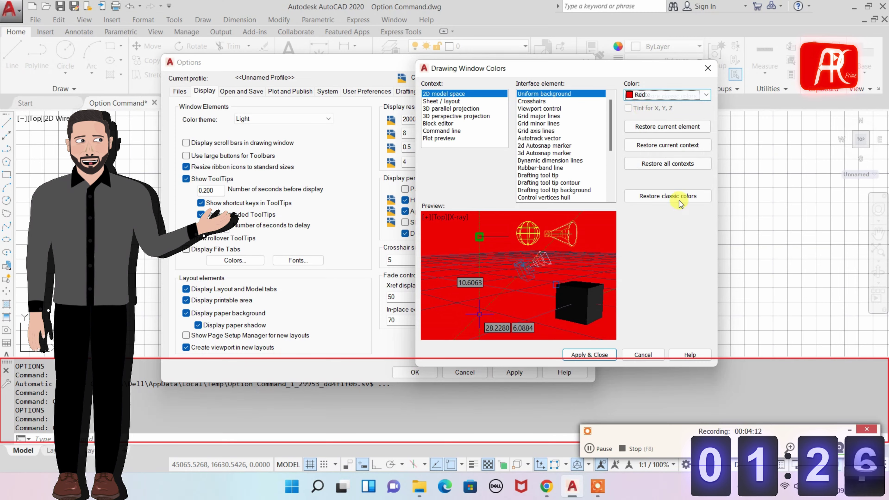
{"action": "left_click", "coordinate": [651, 95]}
{"action": "left_click", "coordinate": [642, 161]}
Step: Set the crosshairs colour to Red
{"action": "left_click", "coordinate": [532, 101]}
{"action": "left_click", "coordinate": [654, 95]}
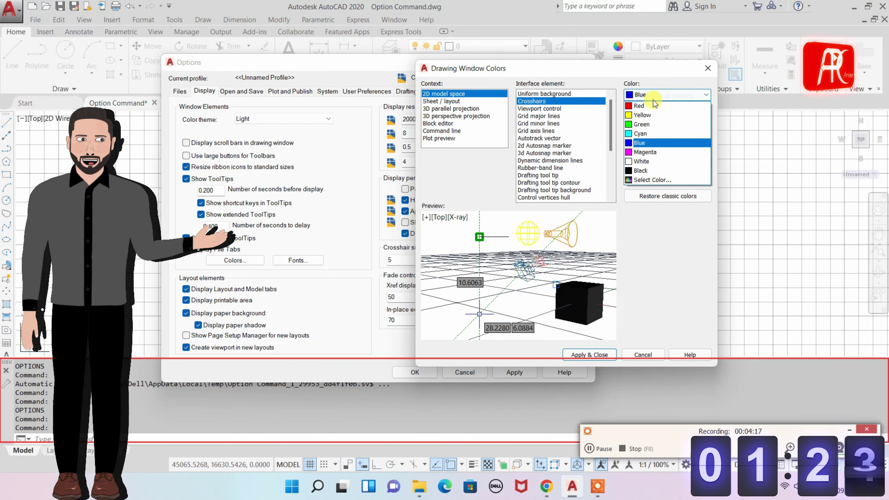
{"action": "left_click", "coordinate": [637, 105]}
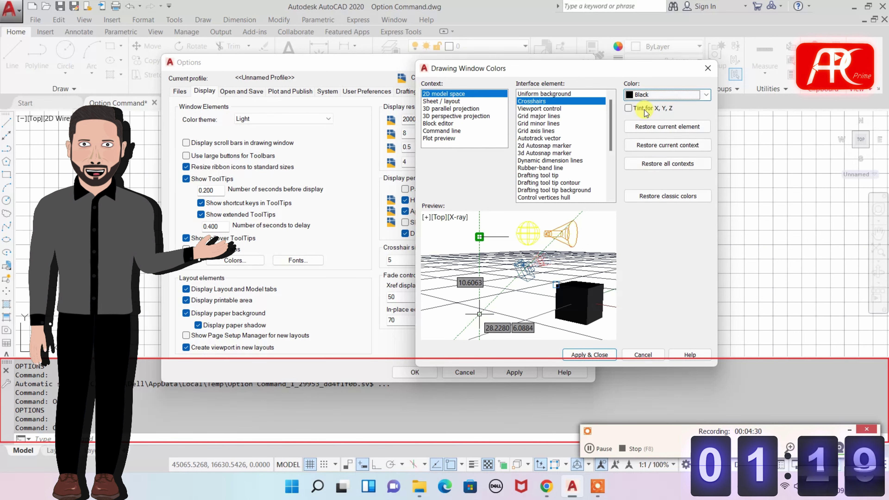
Step: Try Red, Green and Magenta for the viewport control, settling on Green
{"action": "left_click", "coordinate": [558, 110]}
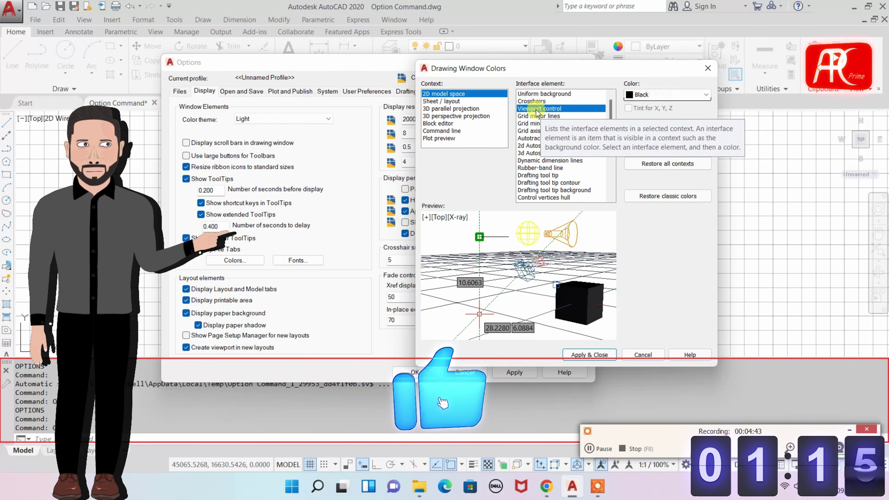
{"action": "left_click", "coordinate": [686, 94]}
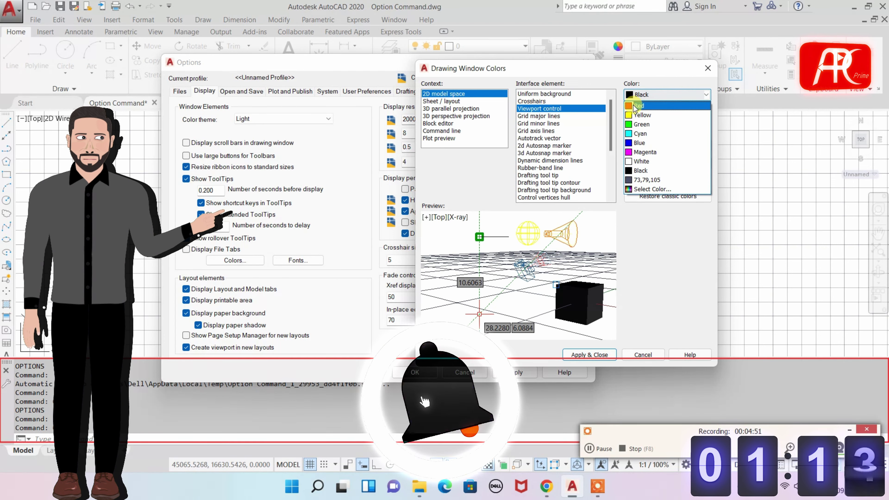
{"action": "left_click", "coordinate": [635, 108]}
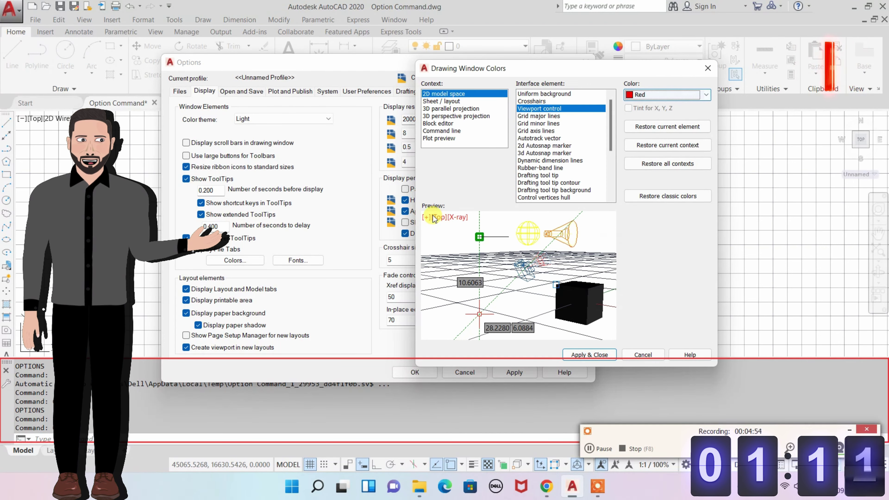
{"action": "left_click", "coordinate": [646, 94]}
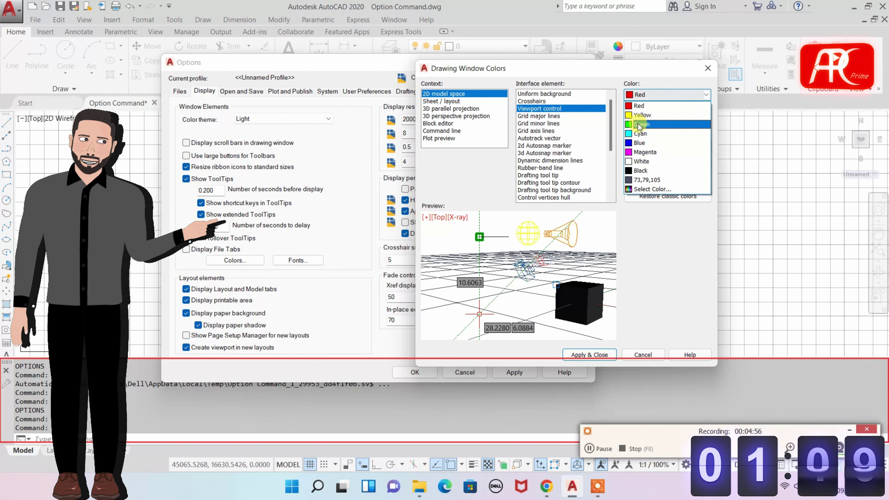
{"action": "left_click", "coordinate": [648, 118]}
{"action": "left_click", "coordinate": [651, 97]}
{"action": "left_click", "coordinate": [648, 147]}
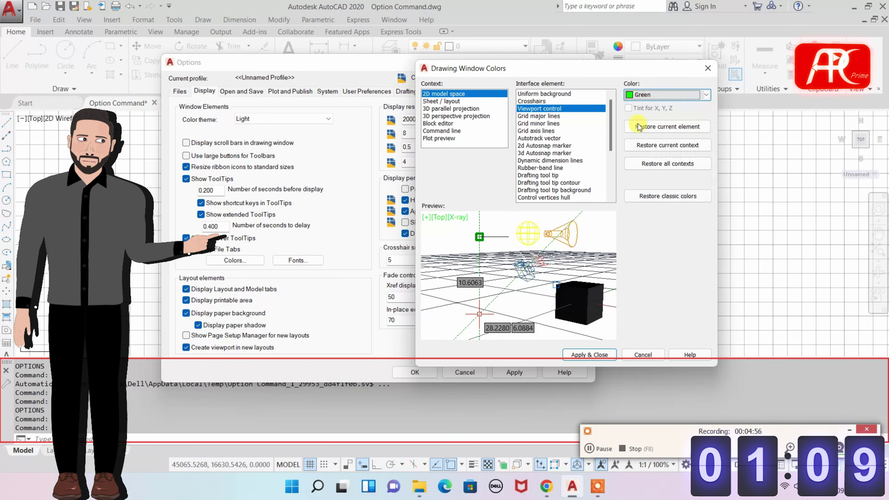
{"action": "left_click", "coordinate": [660, 94]}
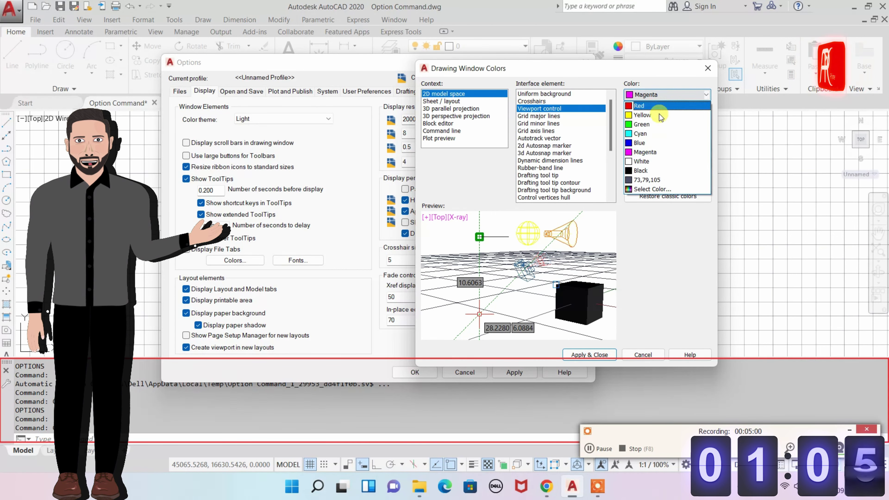
{"action": "left_click", "coordinate": [648, 125]}
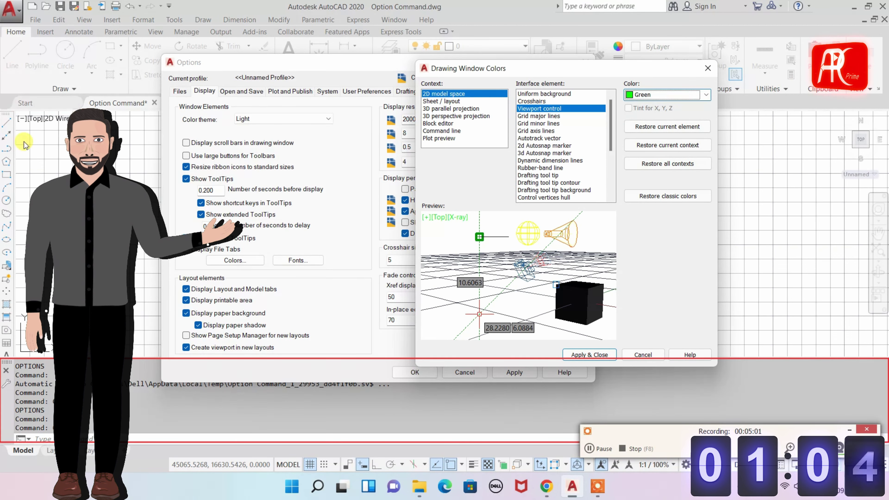
{"action": "left_click", "coordinate": [522, 116]}
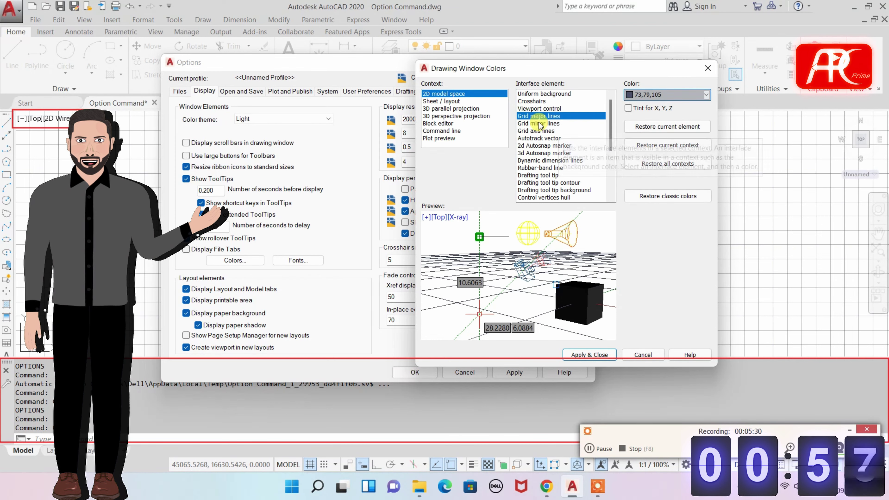
Step: Make grid major lines Cyan and grid minor lines Magenta, and apply
{"action": "left_click", "coordinate": [658, 94]}
{"action": "left_click", "coordinate": [640, 134]}
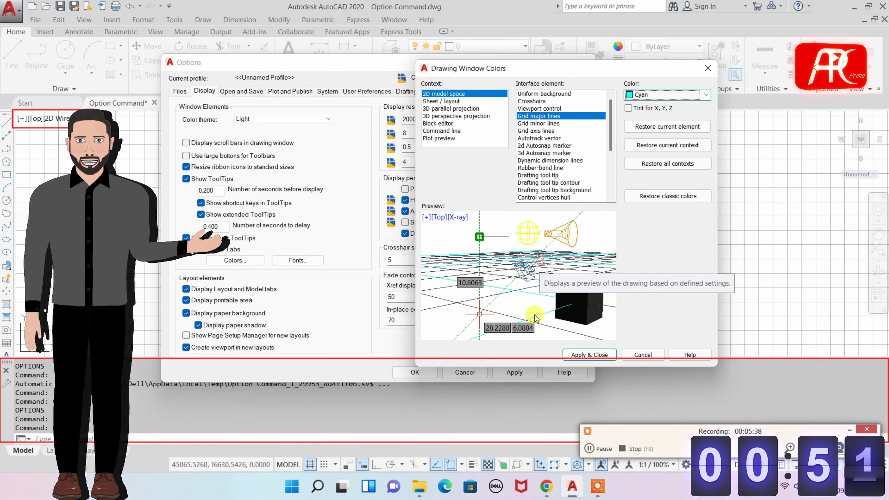
{"action": "left_click", "coordinate": [525, 124]}
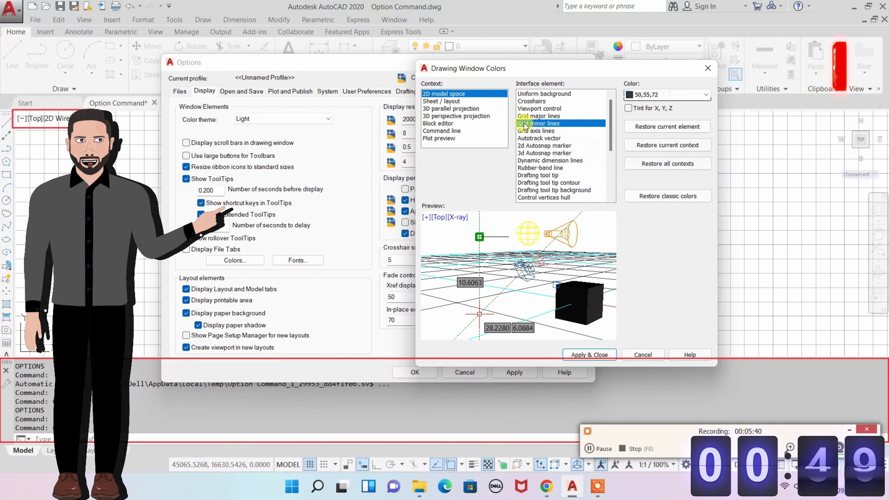
{"action": "left_click", "coordinate": [669, 94]}
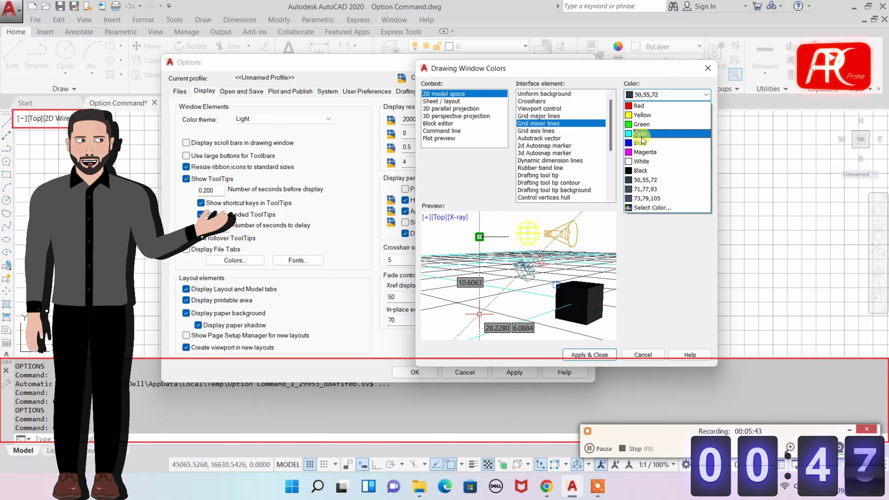
{"action": "left_click", "coordinate": [636, 152]}
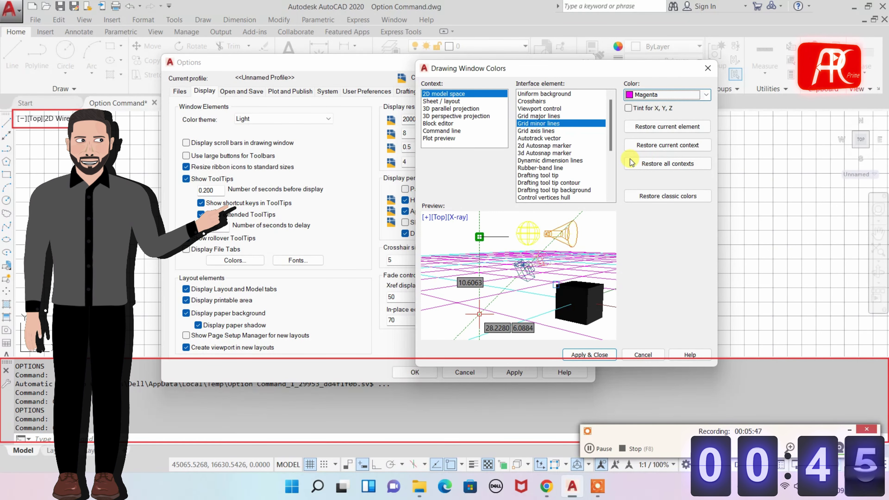
{"action": "left_click", "coordinate": [590, 355]}
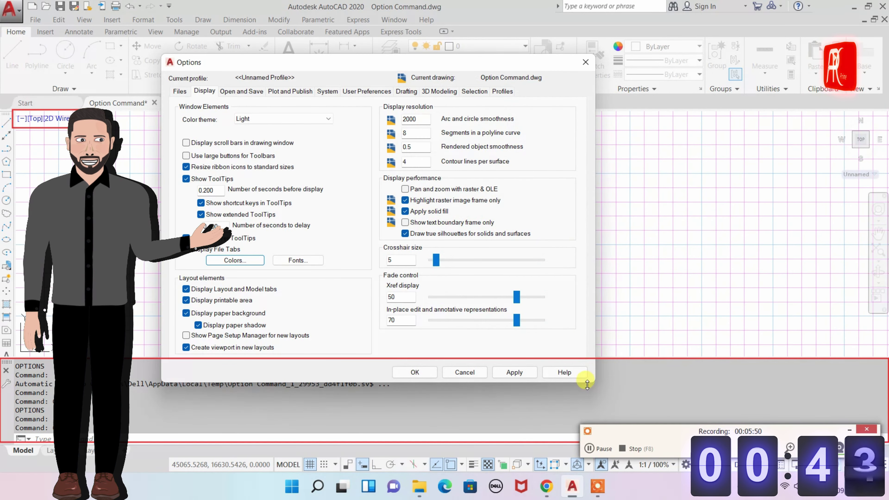
Step: Confirm Options with OK, then view the 2D Autosnap marker and Sheet / layout colours
{"action": "left_click", "coordinate": [415, 371]}
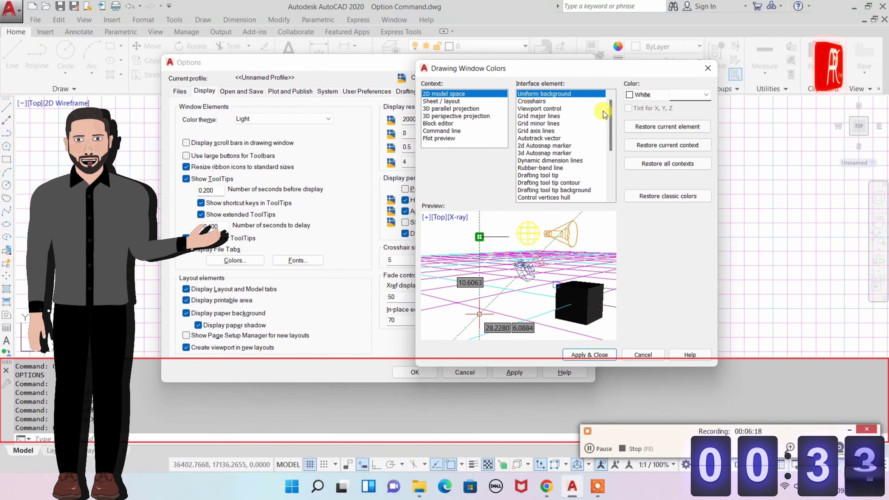
{"action": "left_click", "coordinate": [534, 145]}
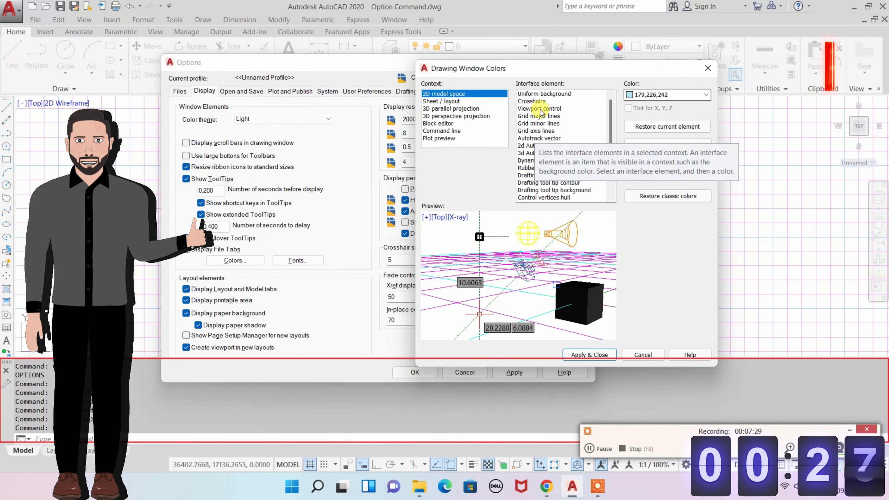
{"action": "left_click", "coordinate": [449, 101]}
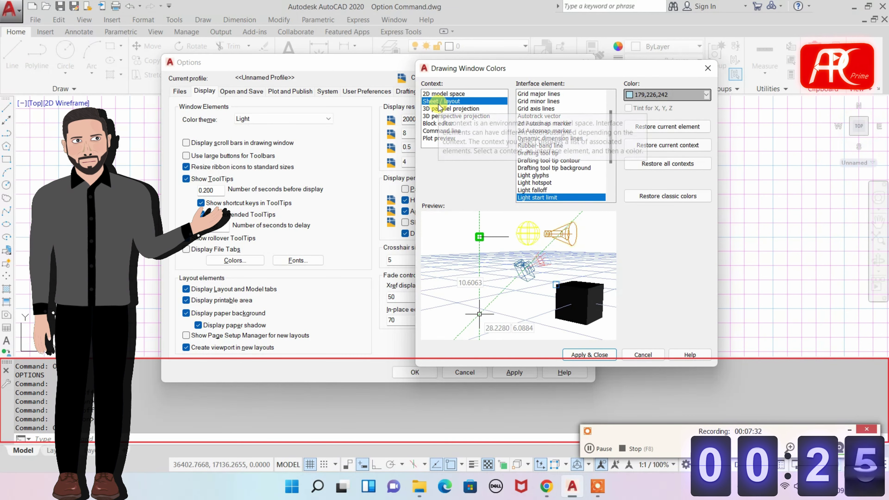
Step: Move the colour context from Sheet/layout through 3D parallel to 3D perspective projection
{"action": "left_click", "coordinate": [542, 94]}
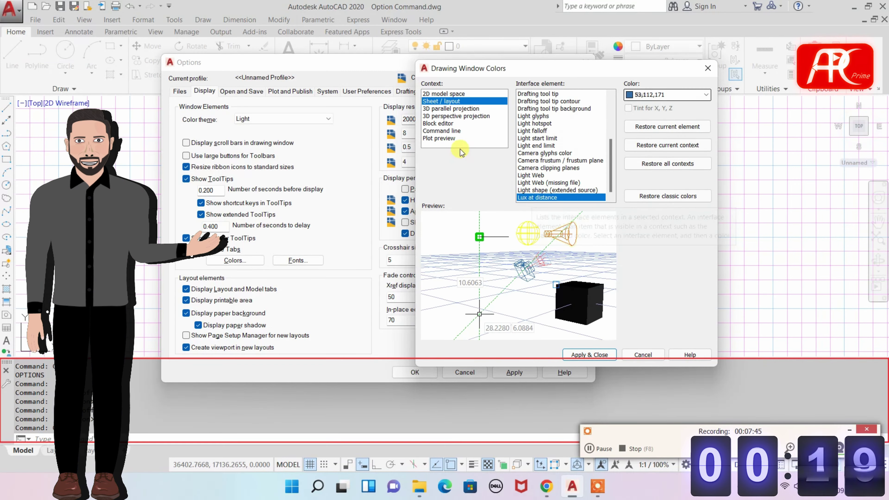
{"action": "left_click", "coordinate": [429, 109]}
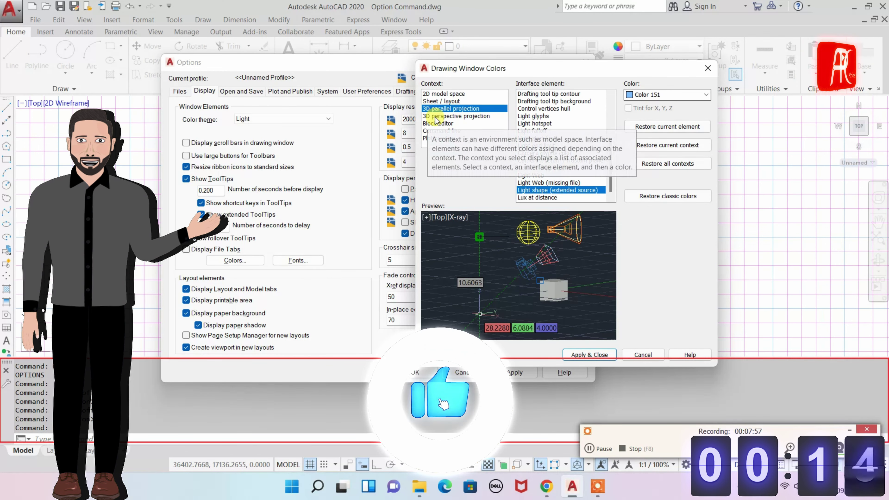
{"action": "left_click", "coordinate": [436, 116]}
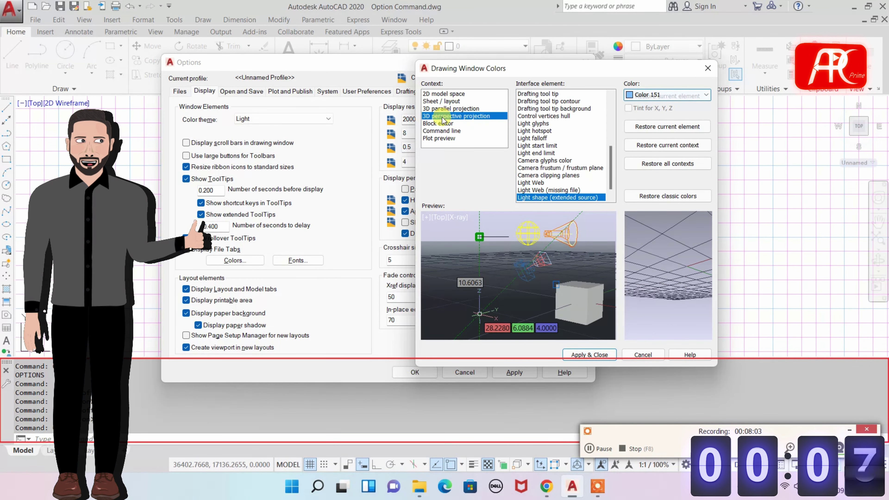
Step: Color the 3D perspective Background sky horizon Green
{"action": "left_click", "coordinate": [536, 145]}
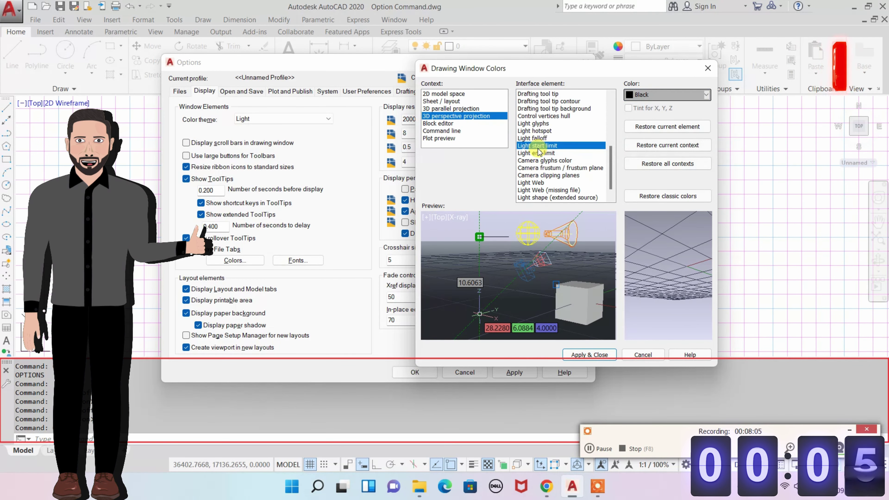
{"action": "scroll", "coordinate": [539, 141], "scroll_direction": "up", "scroll_amount": 5}
{"action": "left_click", "coordinate": [544, 123]}
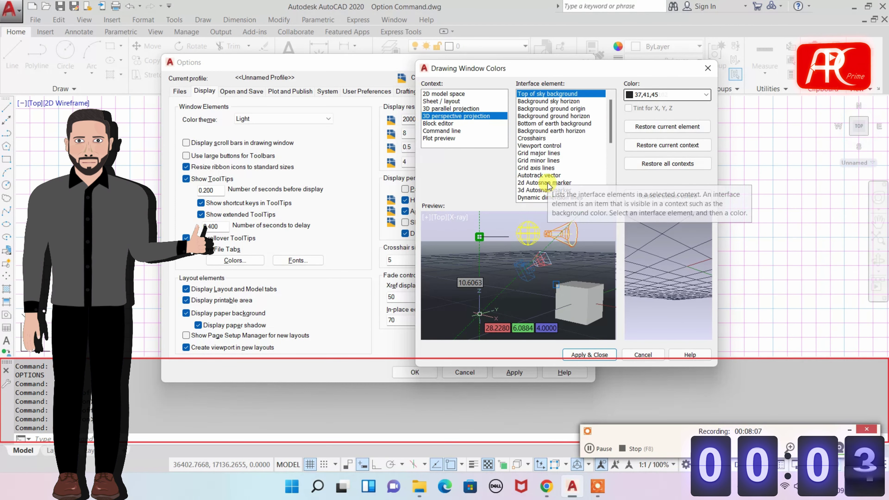
{"action": "left_click", "coordinate": [572, 101]}
{"action": "left_click", "coordinate": [635, 95]}
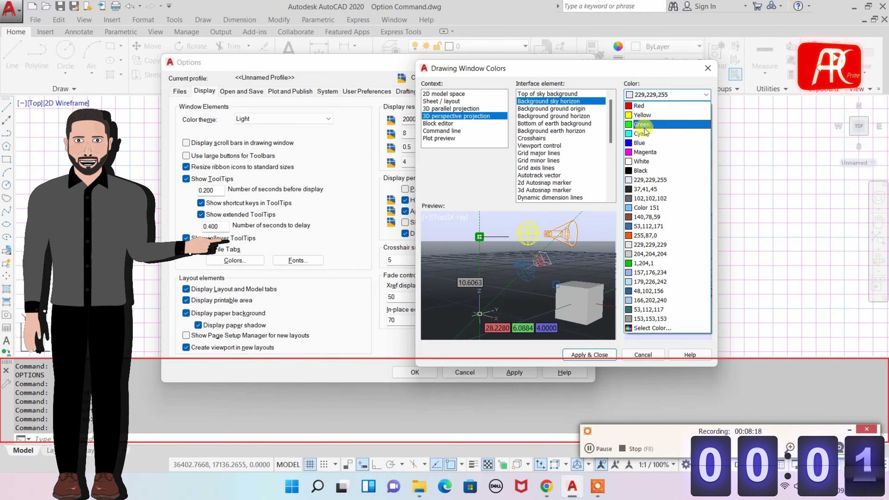
{"action": "left_click", "coordinate": [644, 116]}
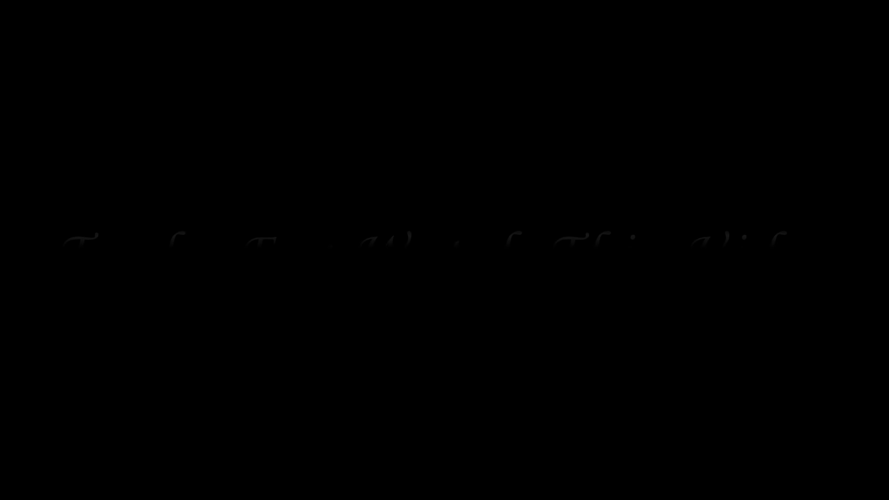